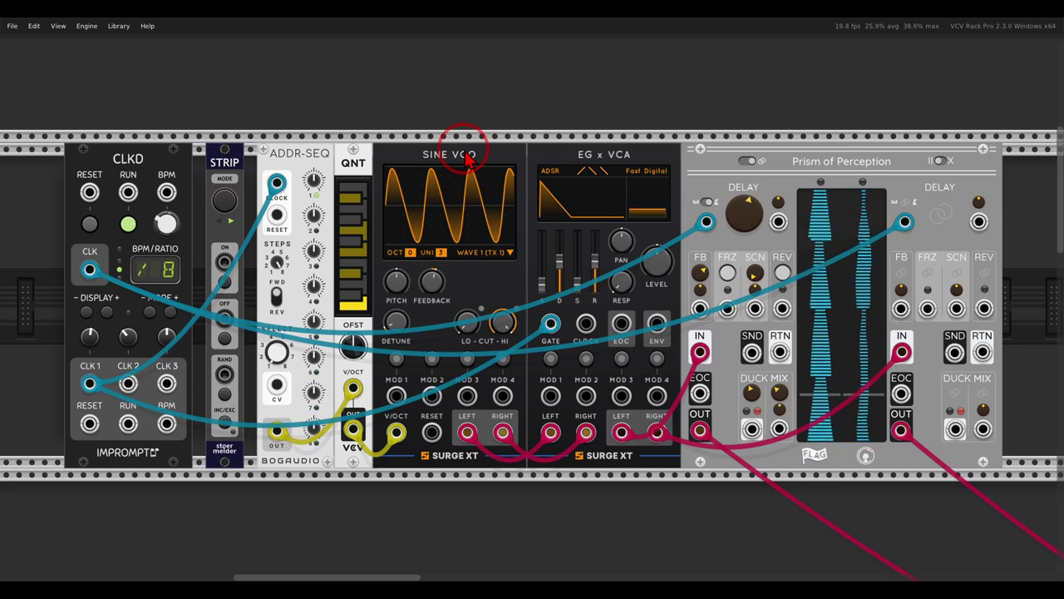
- Randomize the ADDR-SEQ module's parameters twice
right_click(303, 171)
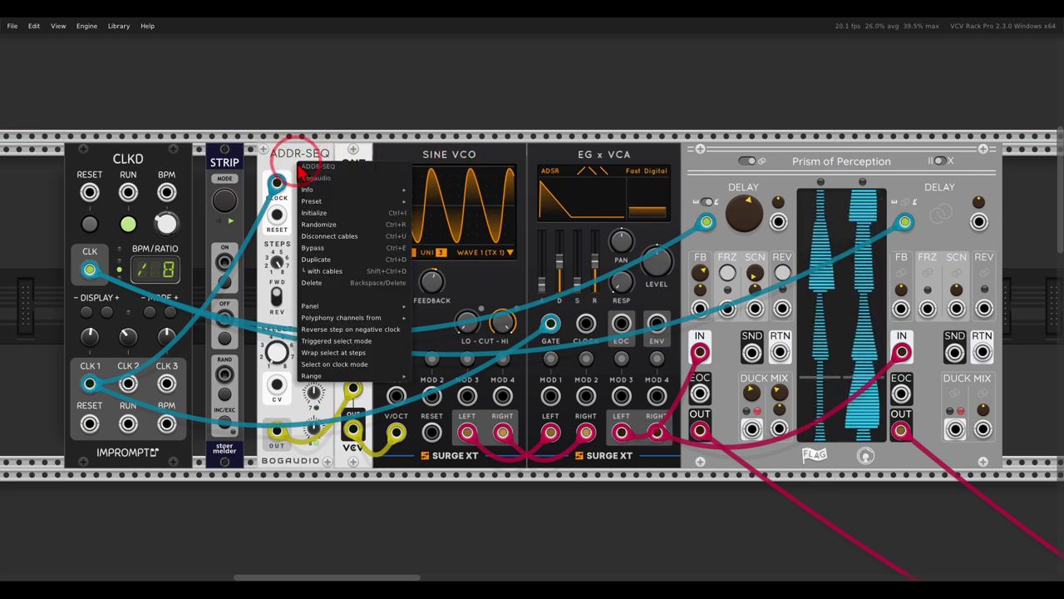
left_click(318, 225)
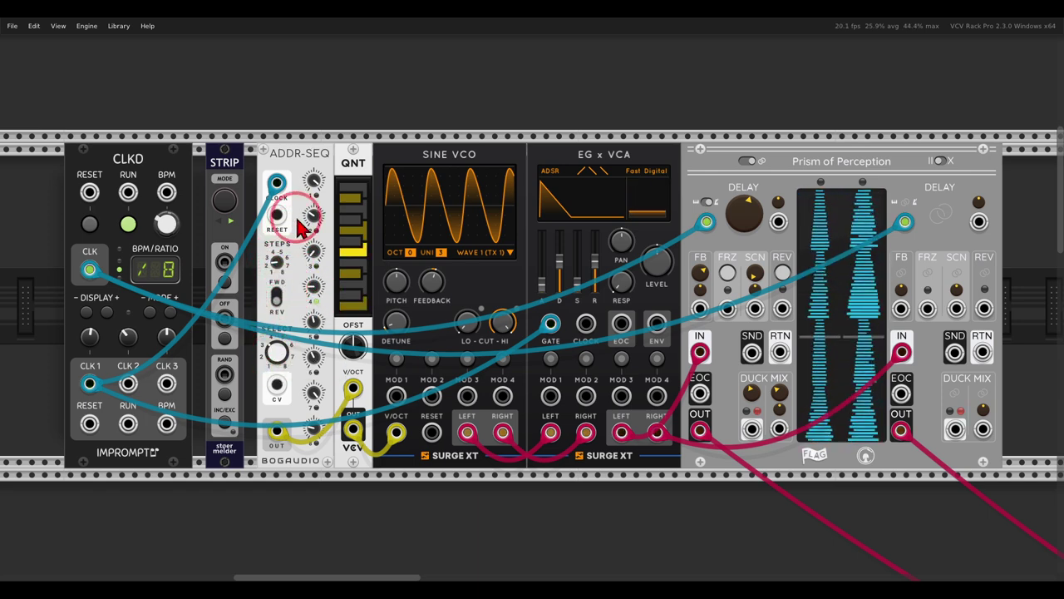
right_click(297, 167)
left_click(328, 229)
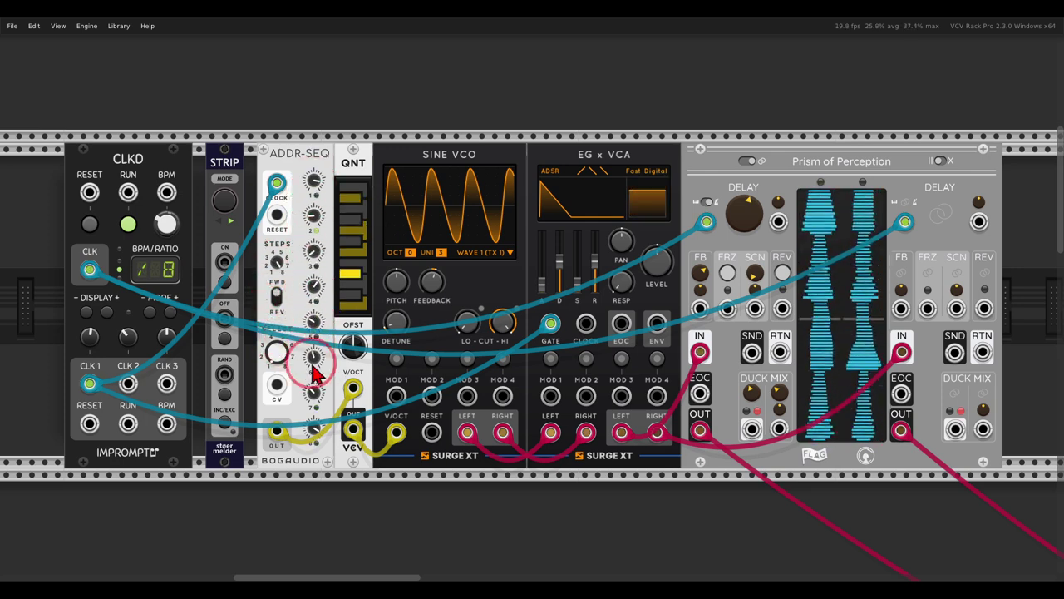
- Lower the output level of the EG x VCA module
left_click_drag(320, 395, 200, 189)
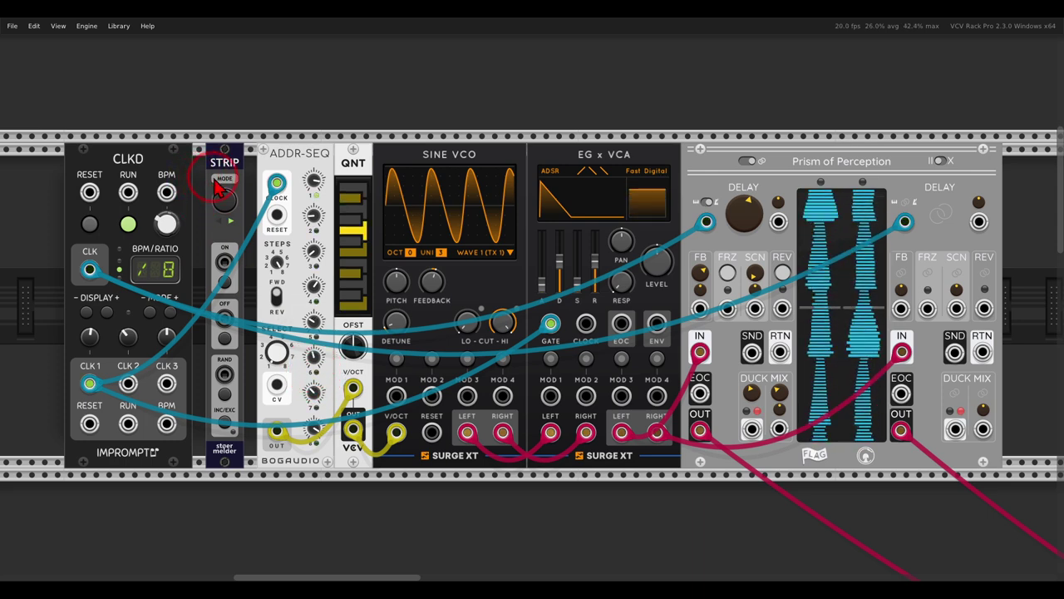
left_click(651, 271)
left_click_drag(661, 260, 661, 281)
- Place the STRIP module directly against ADDR-SEQ's left side and toggle its Randomize parameters only option
left_click_drag(503, 348, 729, 340)
scroll(492, 266, "up", 2)
left_click_drag(422, 132, 428, 142)
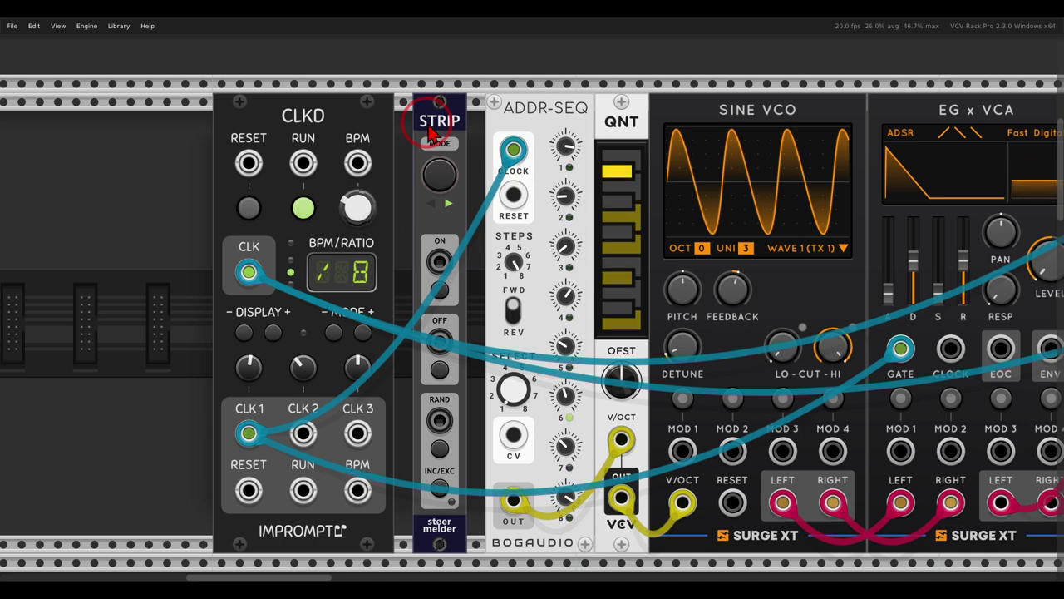
mouse_move(438, 133)
left_mouse_down()
mouse_move(864, 135)
mouse_move(859, 114)
mouse_move(869, 166)
left_mouse_up()
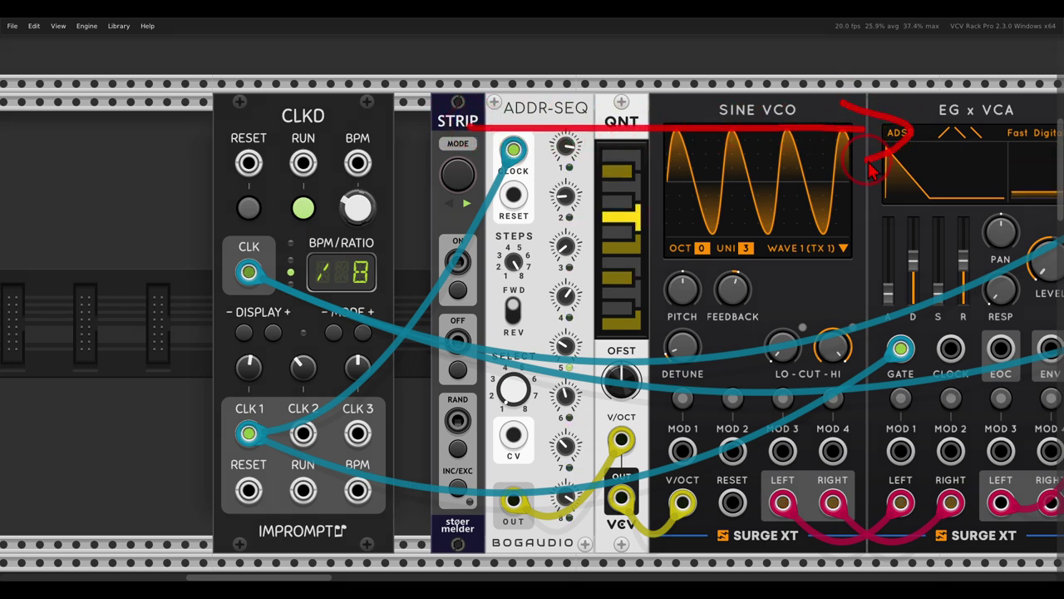
key("Escape")
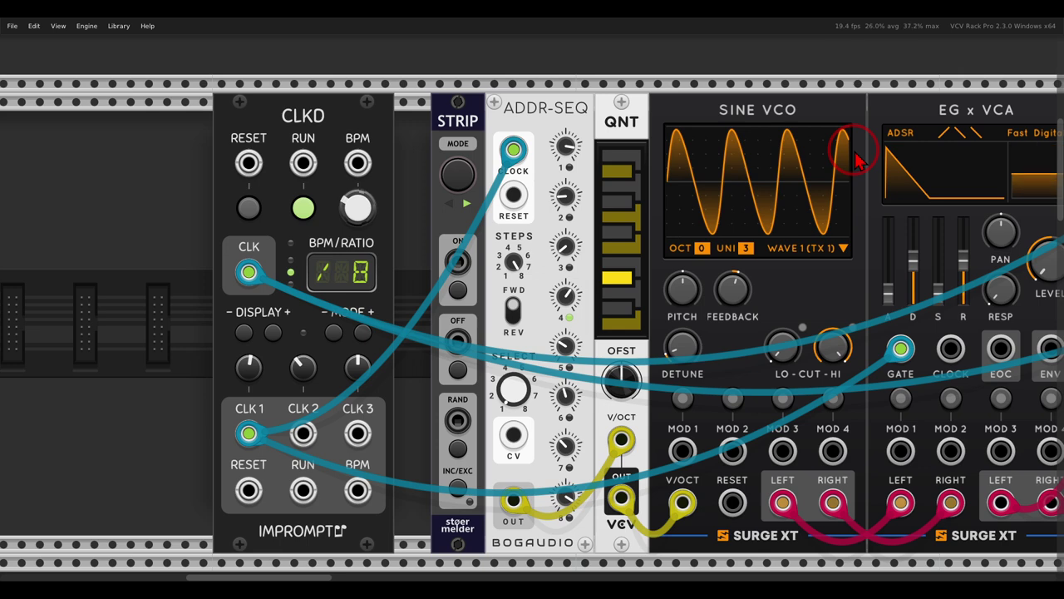
right_click(462, 125)
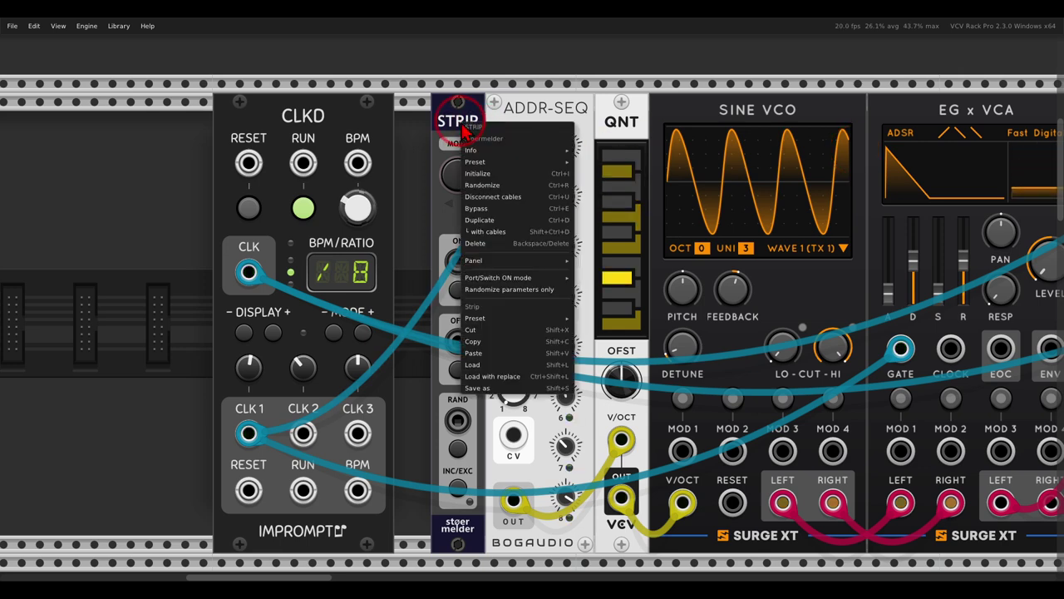
left_click(507, 297)
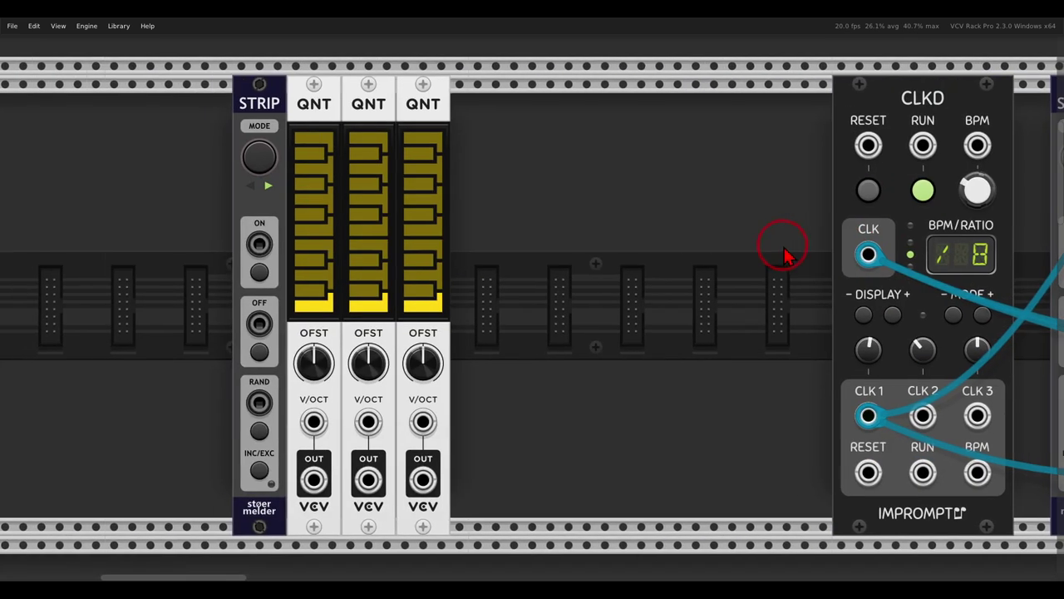
- Randomize the strip of three QNT modules repeatedly and toggle that STRIP's Randomize parameters only option
scroll(783, 254, "left", 5)
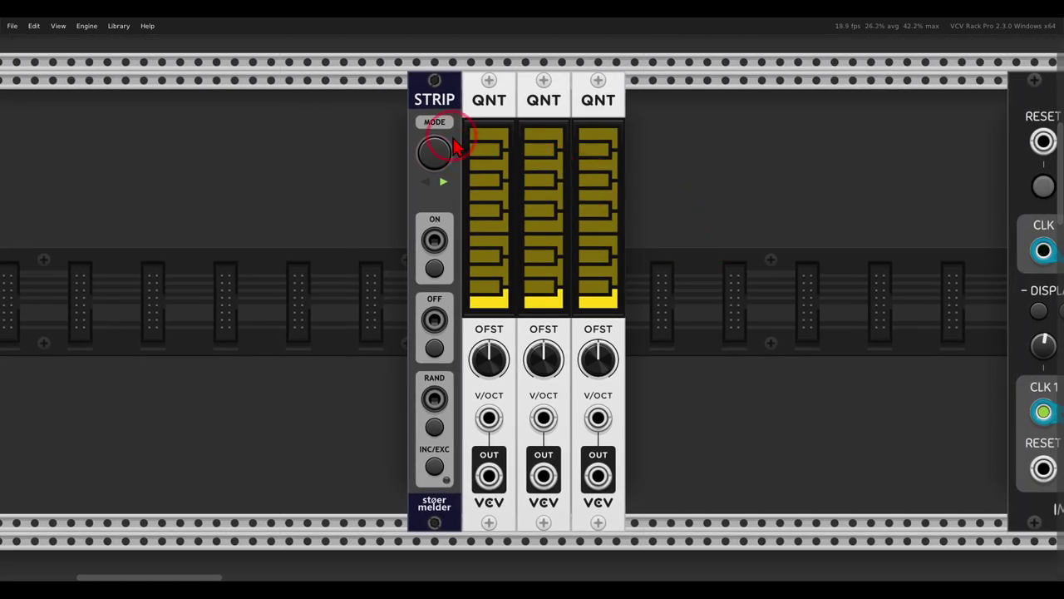
right_click(433, 98)
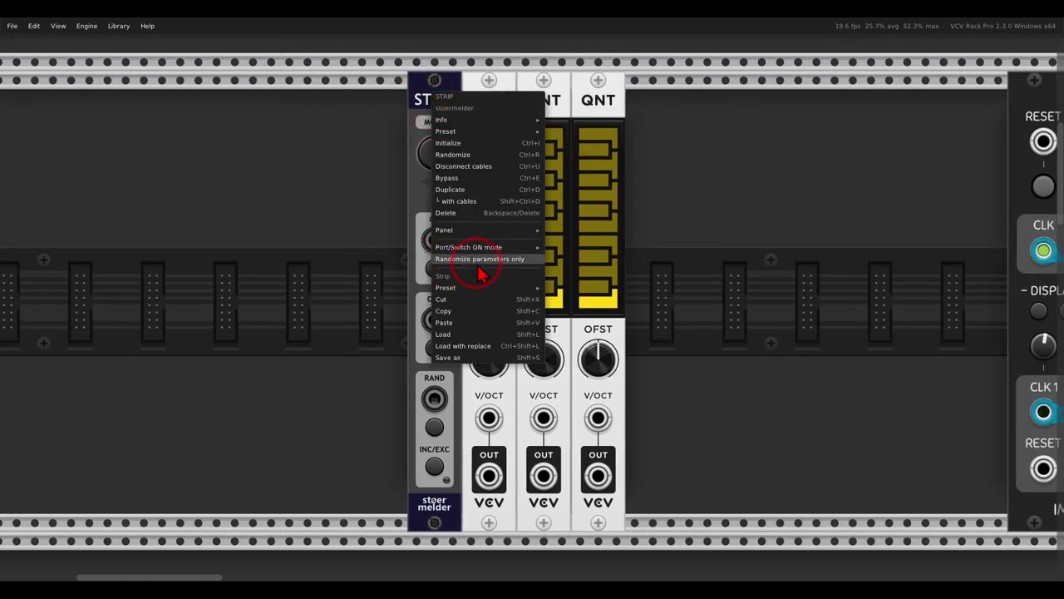
left_click(349, 238)
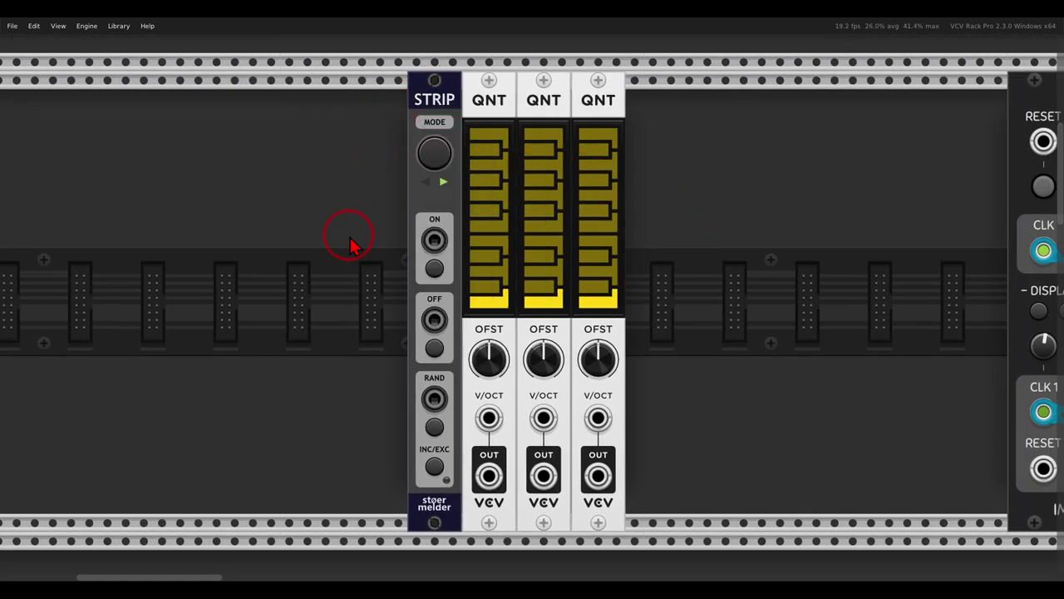
left_click(434, 428)
left_click(434, 428)
left_click(434, 428)
left_click(434, 428)
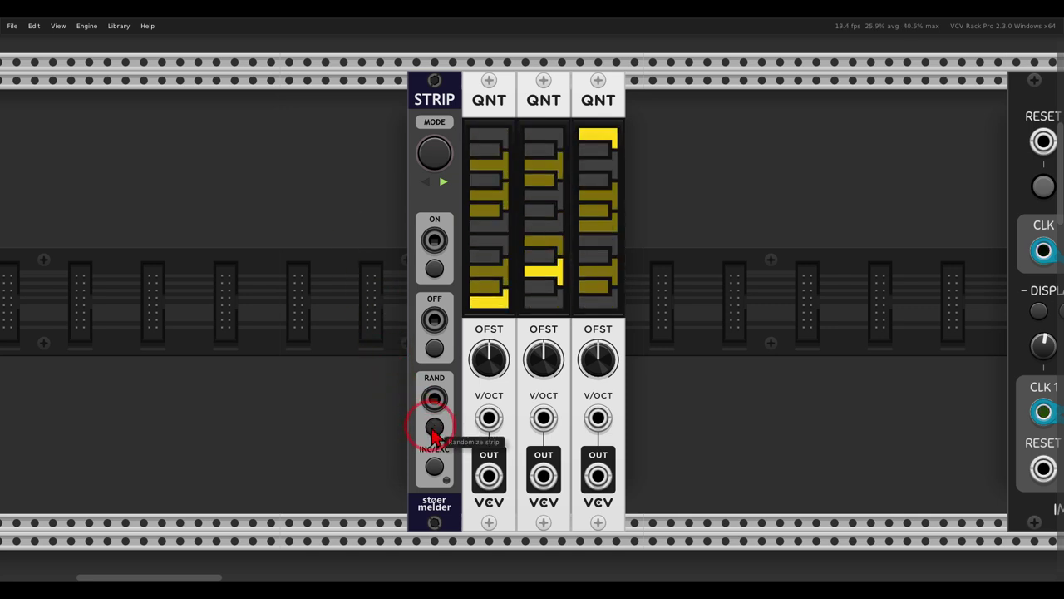
left_click(434, 428)
left_click(434, 428)
left_click(434, 428)
left_click(434, 428)
left_click(434, 428)
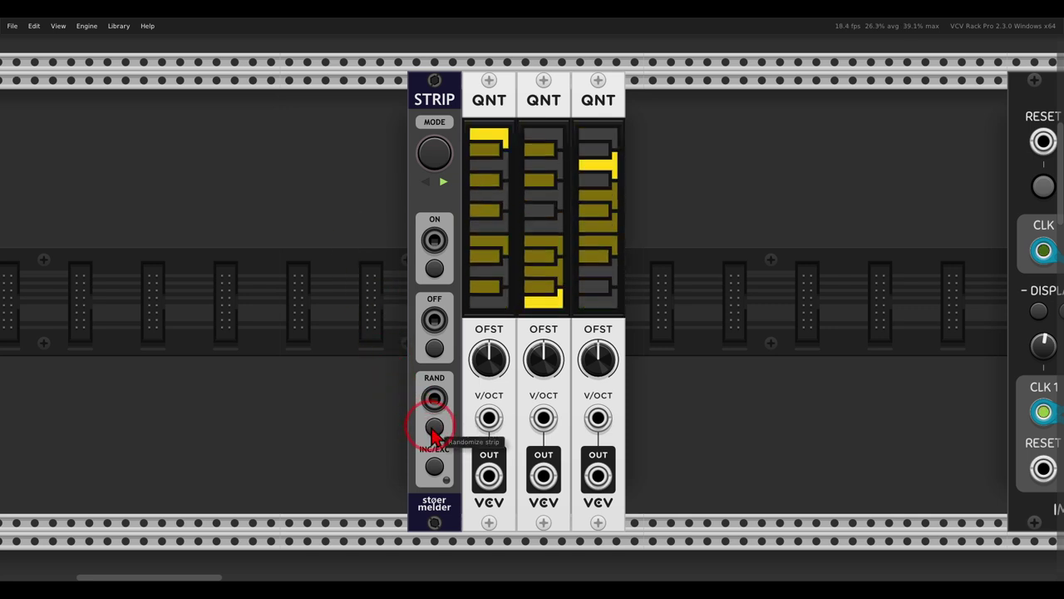
left_click(434, 428)
right_click(430, 101)
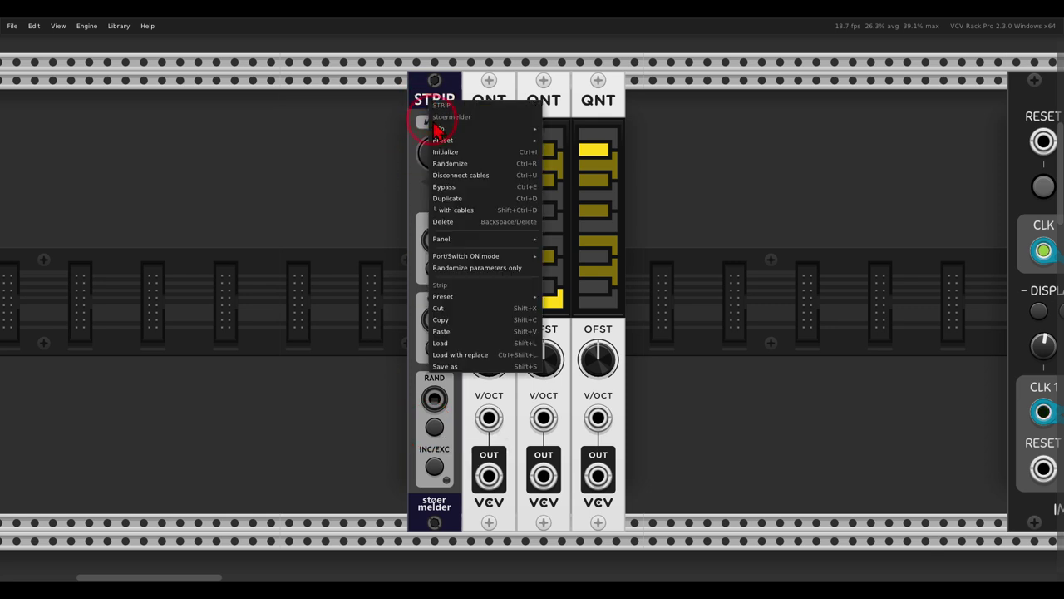
left_click(439, 267)
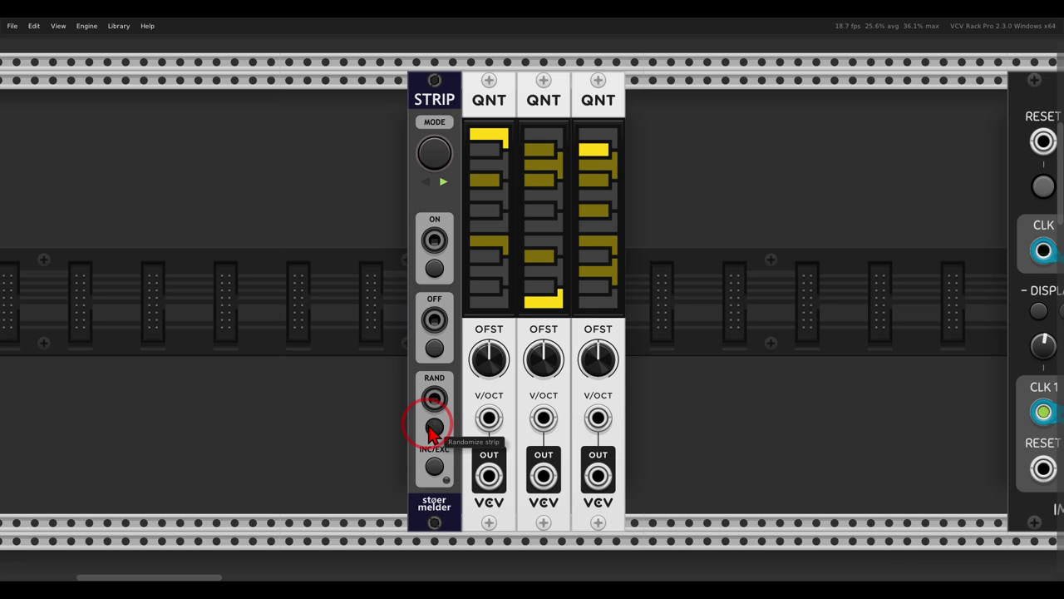
- Check the parameter randomization modes offered by INC/EXC on the STRIP beside ADDR-SEQ
left_click_drag(836, 306, 315, 317)
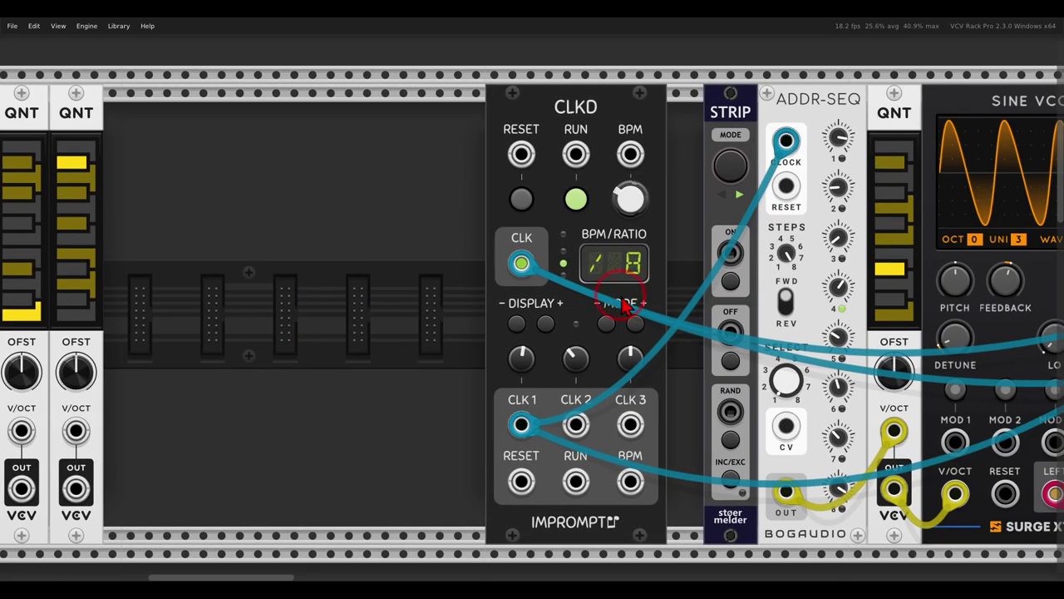
left_click_drag(638, 287, 259, 279)
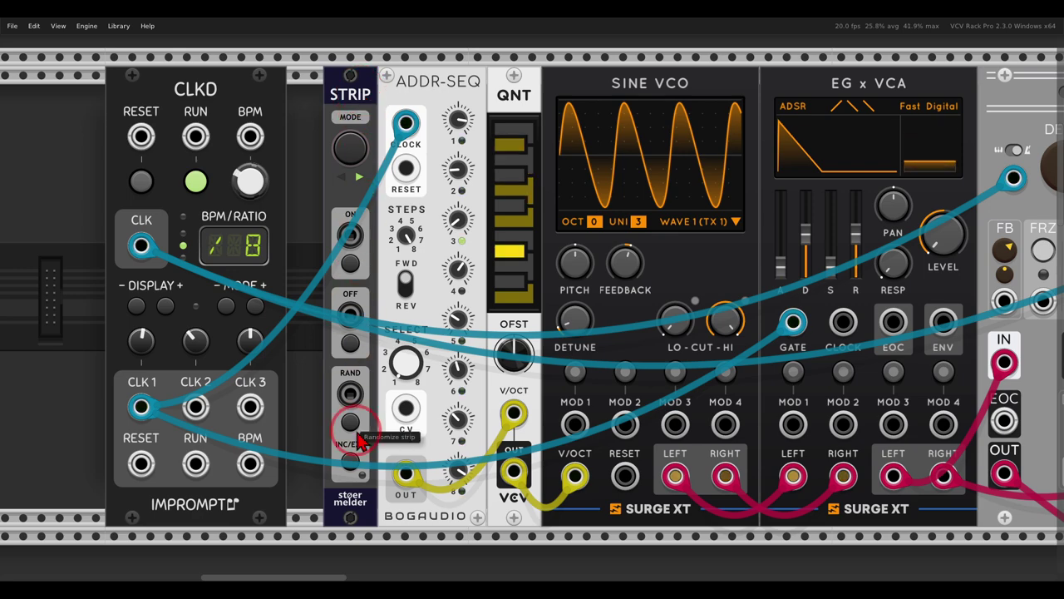
left_click_drag(379, 386, 444, 332)
scroll(419, 405, "up", 2)
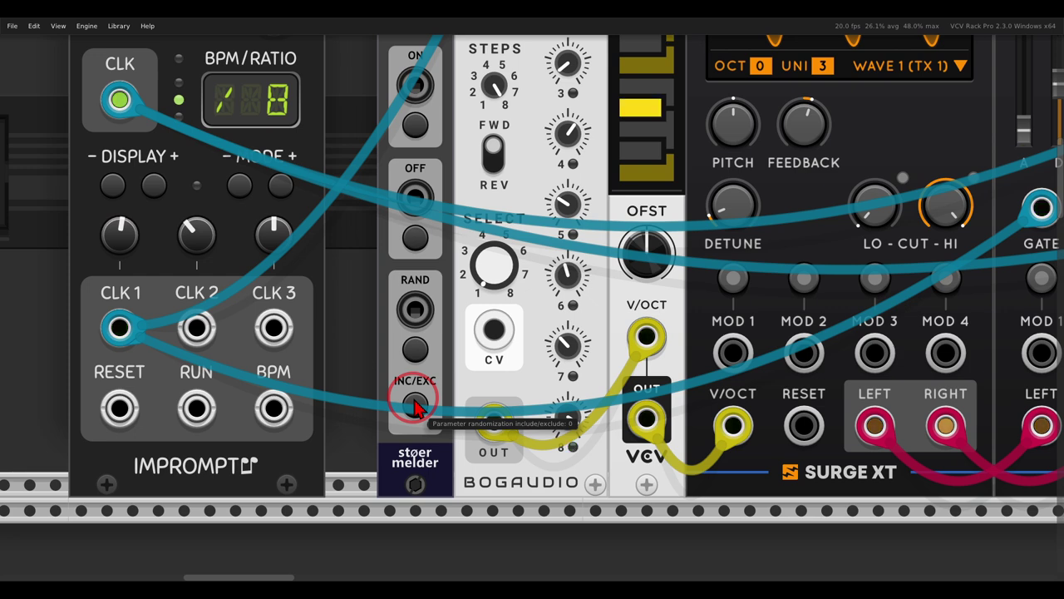
right_click(416, 406)
mouse_move(428, 415)
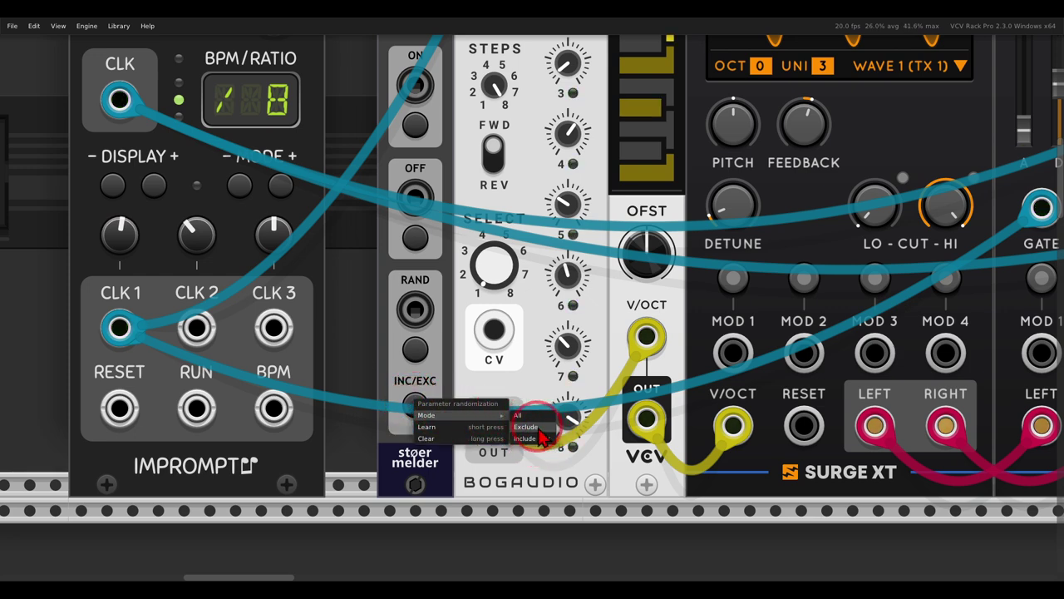
left_click(448, 333)
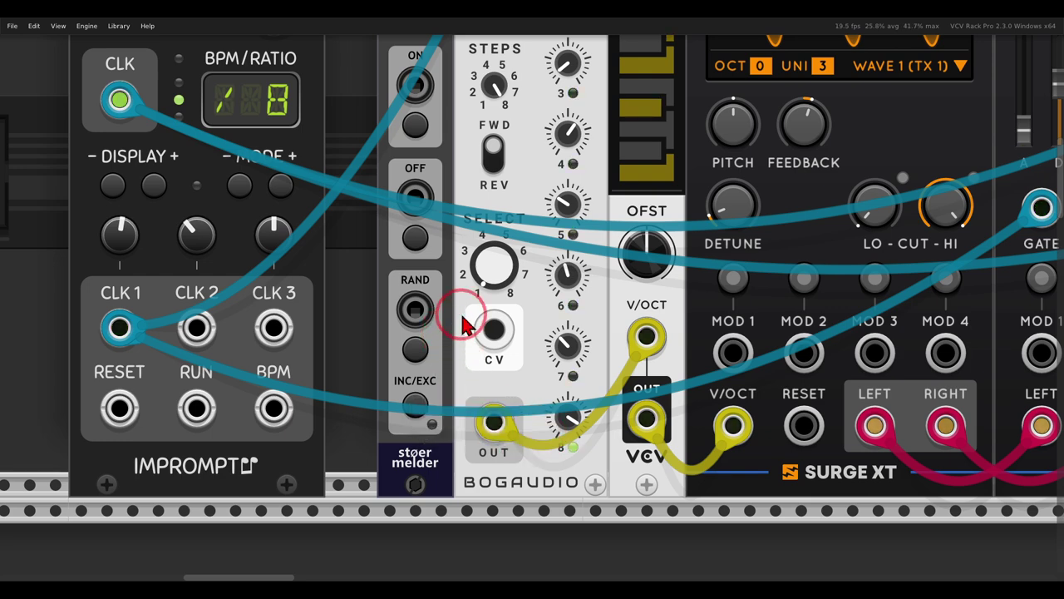
- Learn ADDR-SEQ's step 4 knob as a parameter for STRIP's randomization include/exclude list
scroll(464, 321, "down", 2)
scroll(468, 280, "down", 3)
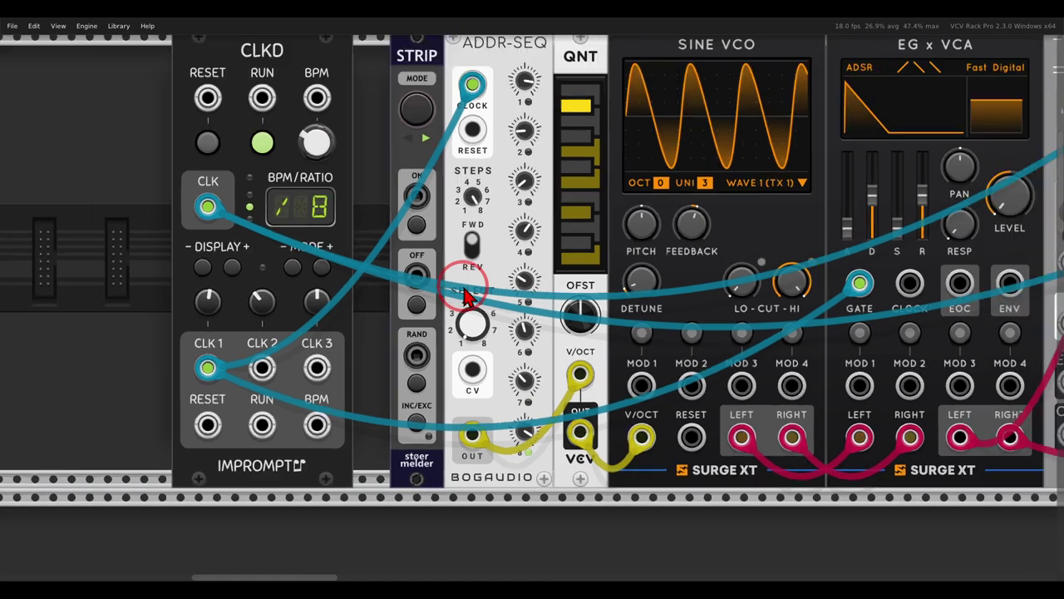
left_click(429, 437)
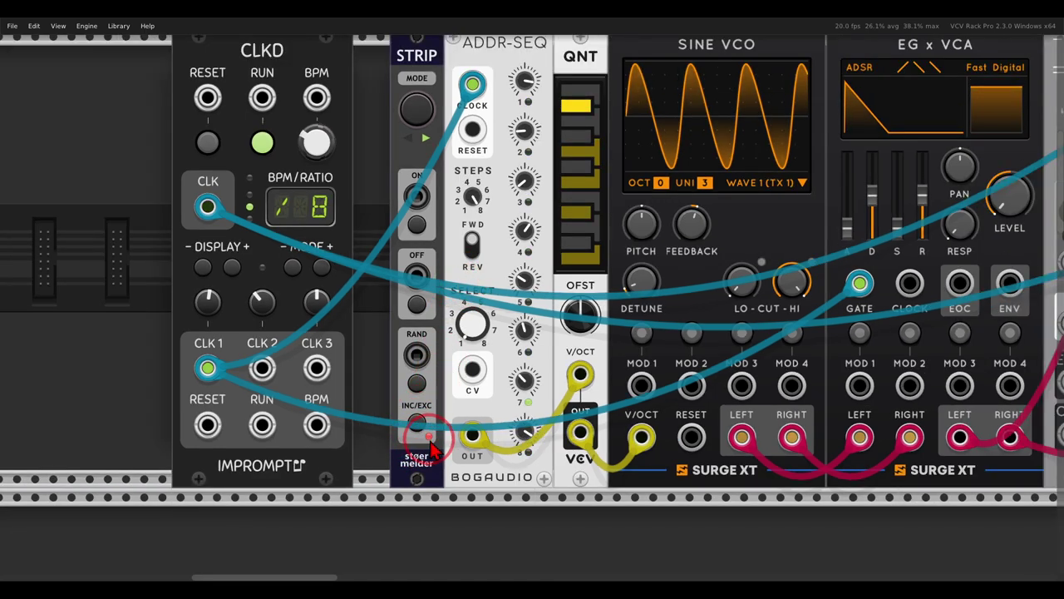
left_click(532, 237)
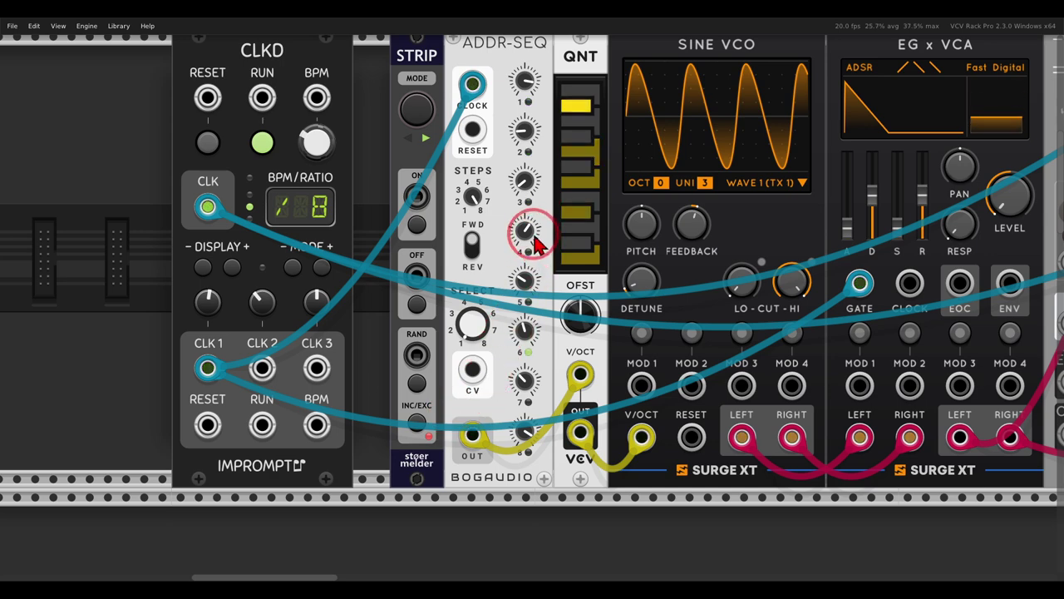
mouse_move(526, 233)
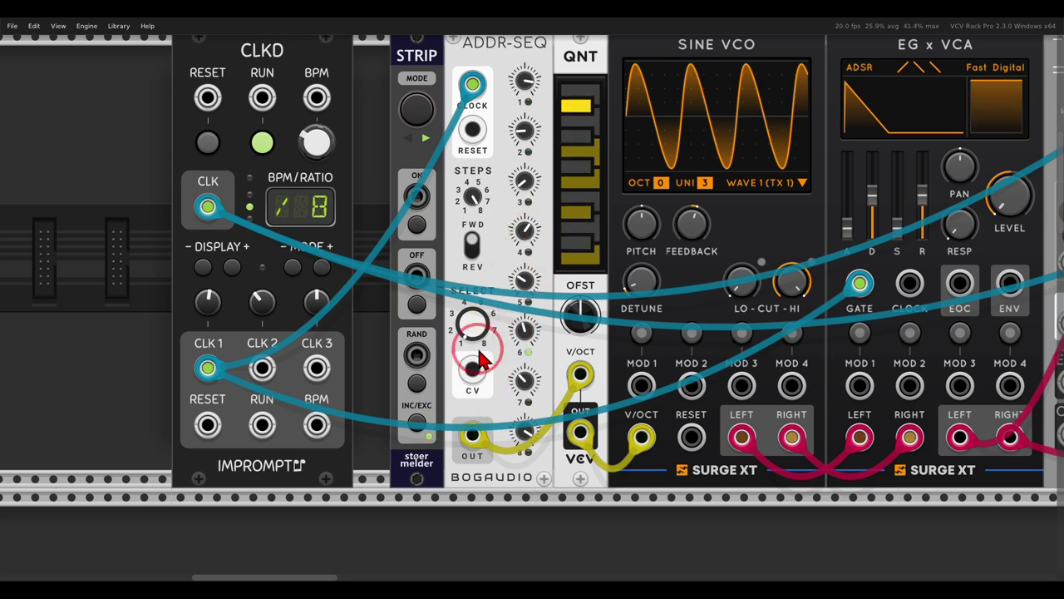
left_click(418, 432)
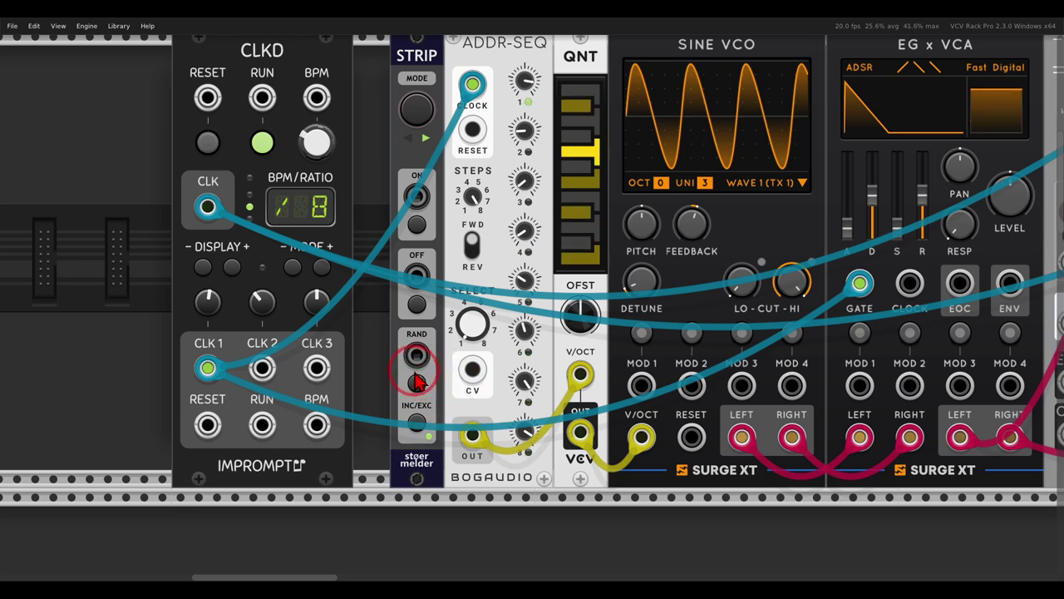
- Patch CLKD's CLK 2 output to the RAND input of the STRIP beside ADDR-SEQ
left_click_drag(262, 368, 416, 355)
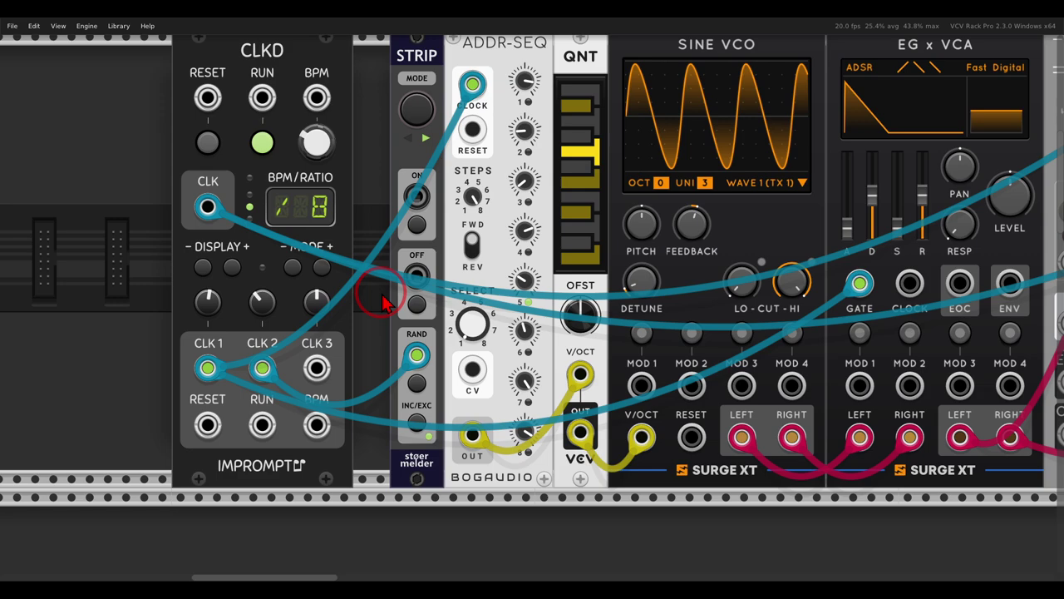
scroll(385, 304, "down", 3)
scroll(385, 304, "right", 2)
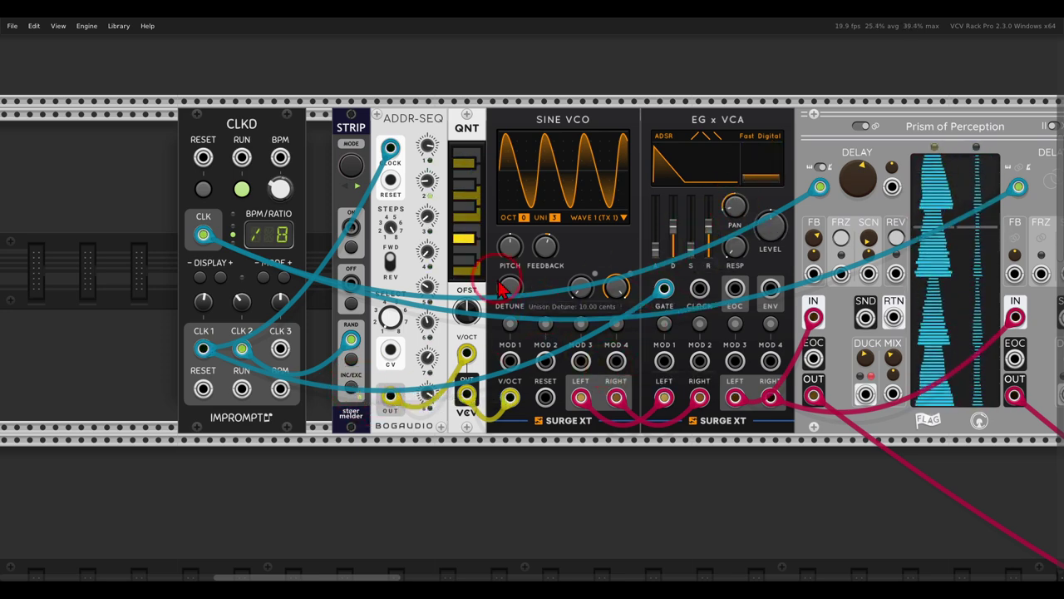
left_click_drag(355, 188, 771, 170)
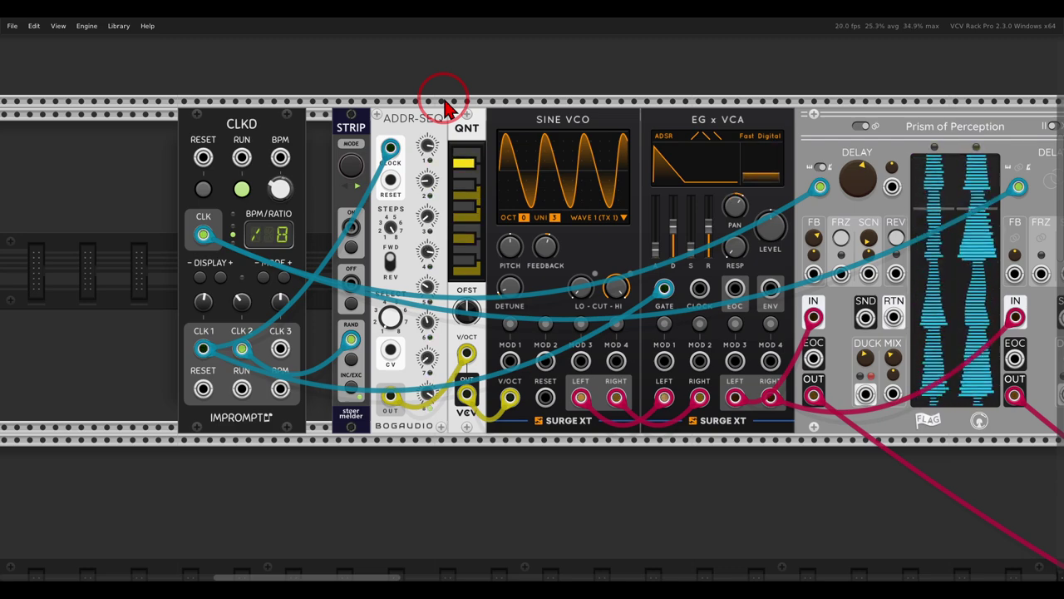
- Examine the lower patch where GATE-SEQ-64 triggers STRIP's RAND input to randomize the TRUMMOR, TANGENTS and DELAY modules
scroll(511, 274, "down", 5)
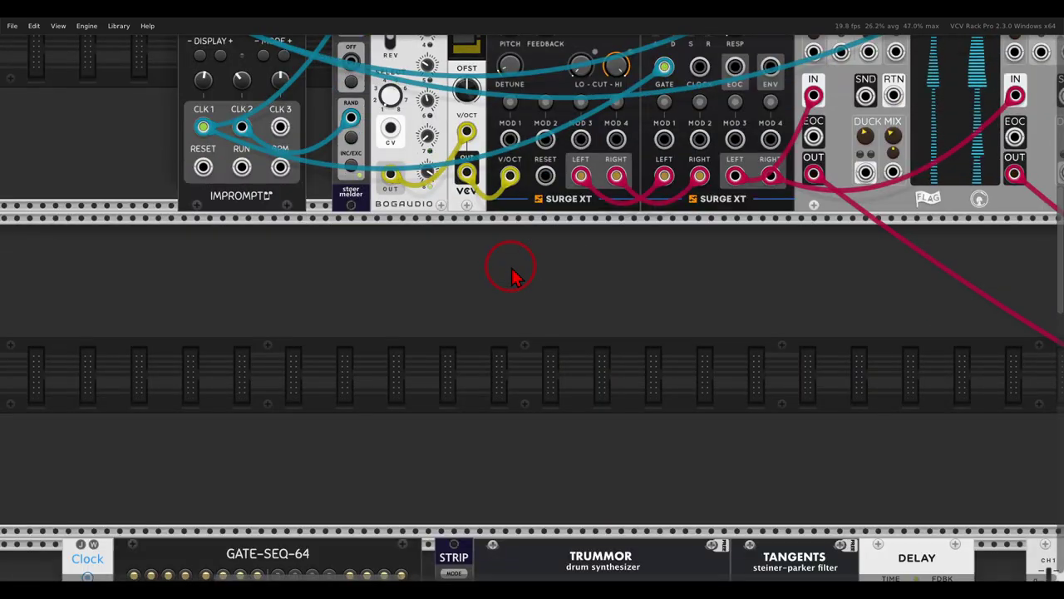
scroll(514, 273, "down", 8)
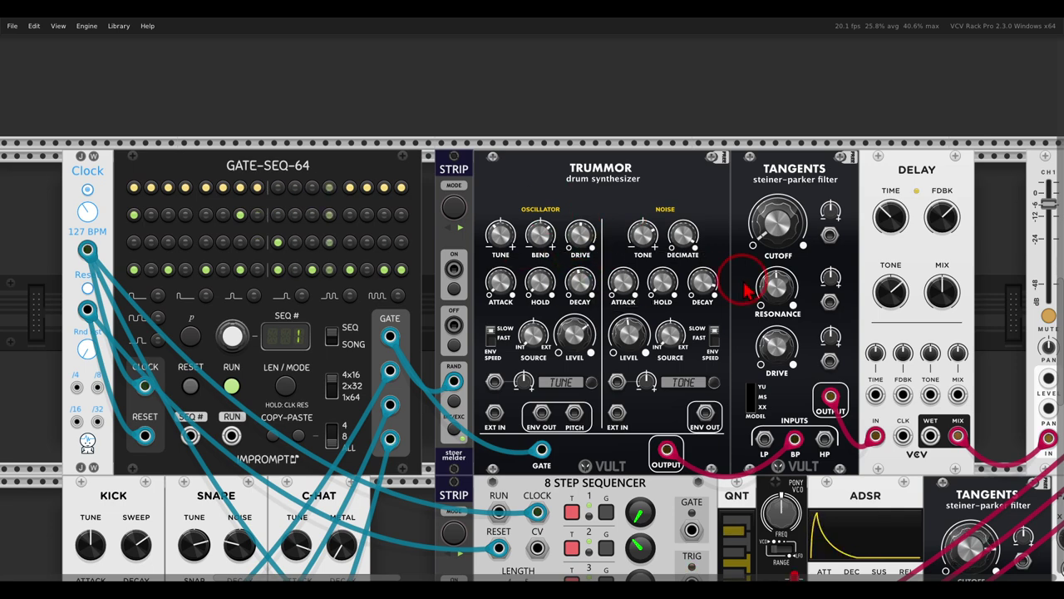
mouse_move(719, 281)
left_mouse_down()
mouse_move(571, 267)
mouse_move(712, 262)
left_mouse_up()
left_click(896, 303)
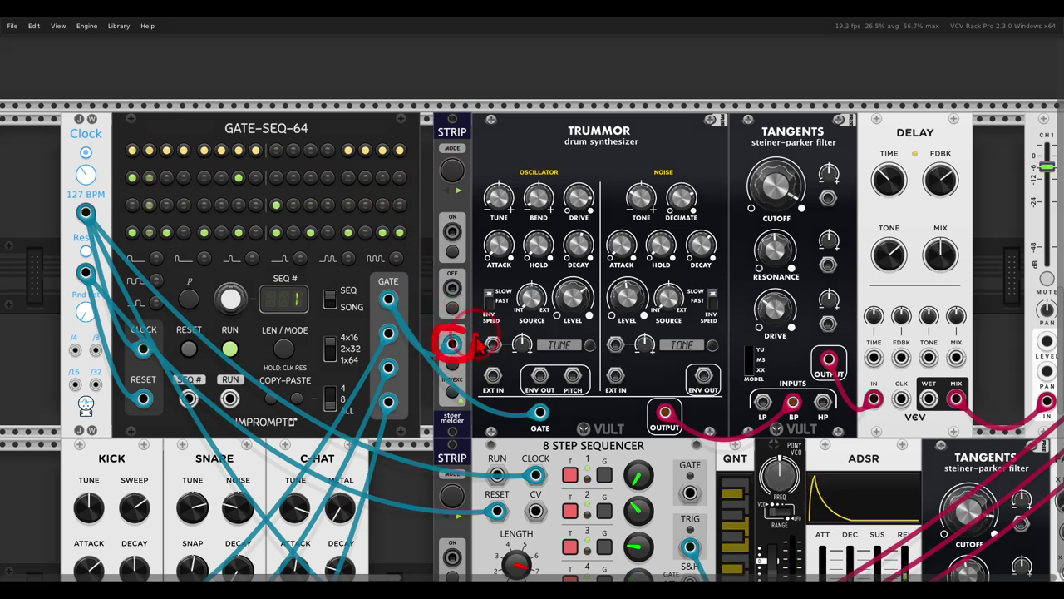
left_click_drag(476, 336, 472, 356)
mouse_move(559, 404)
left_mouse_down()
mouse_move(521, 414)
mouse_move(557, 438)
mouse_move(566, 405)
left_mouse_up()
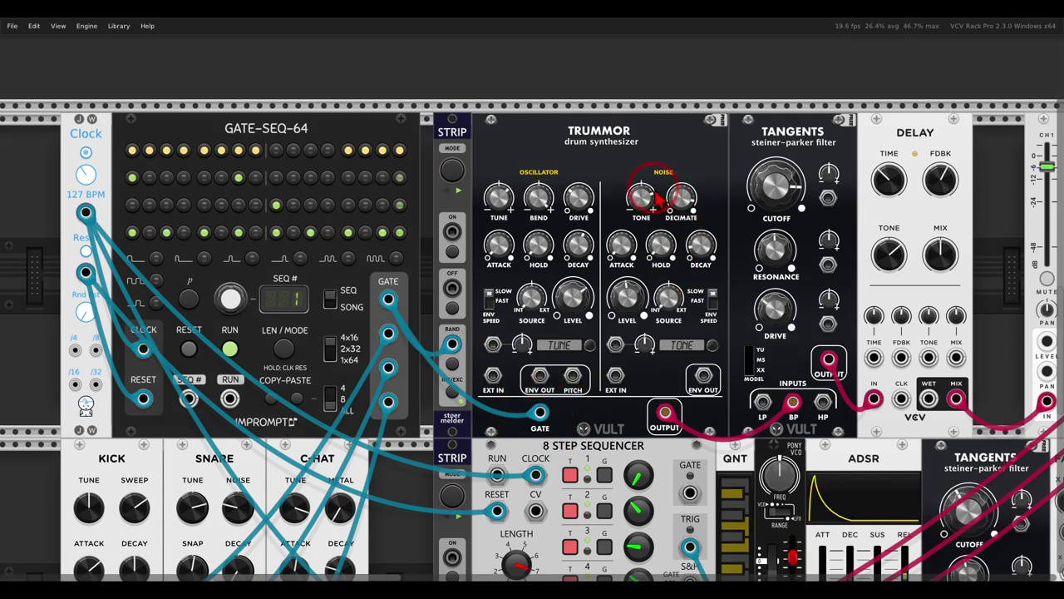
mouse_move(690, 173)
left_mouse_down()
mouse_move(546, 154)
mouse_move(469, 204)
mouse_move(525, 337)
mouse_move(702, 187)
left_mouse_up()
mouse_move(811, 154)
left_mouse_down()
mouse_move(745, 184)
mouse_move(796, 219)
mouse_move(821, 149)
left_mouse_up()
mouse_move(913, 154)
left_mouse_down()
mouse_move(929, 137)
mouse_move(912, 147)
left_mouse_up()
key("Escape")
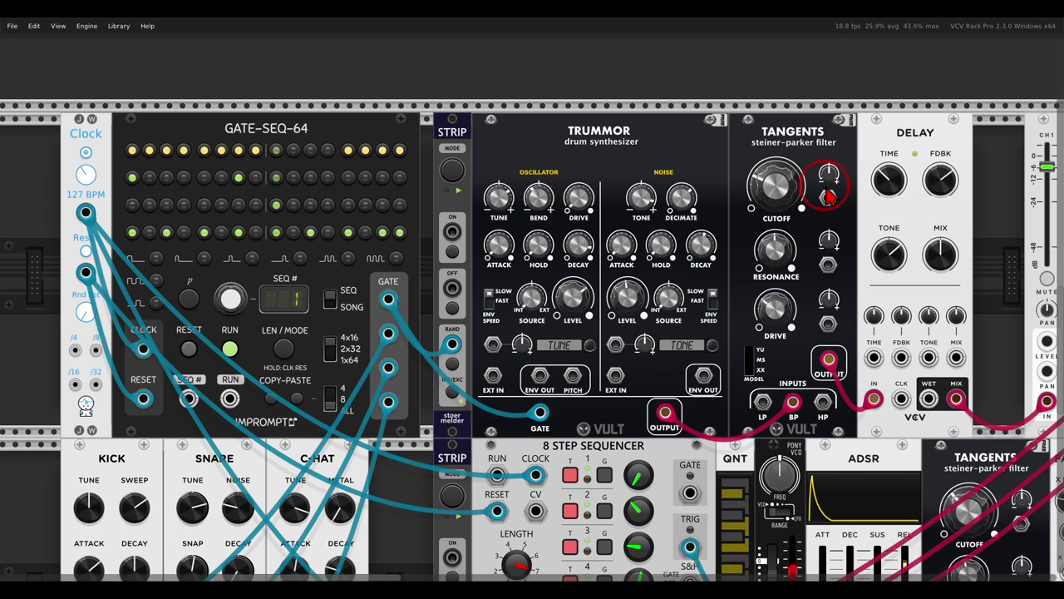
- Unmute channels 2 and 3 on the MIX4 mixer
left_click_drag(795, 316, 427, 282)
left_click(745, 243)
left_click(782, 243)
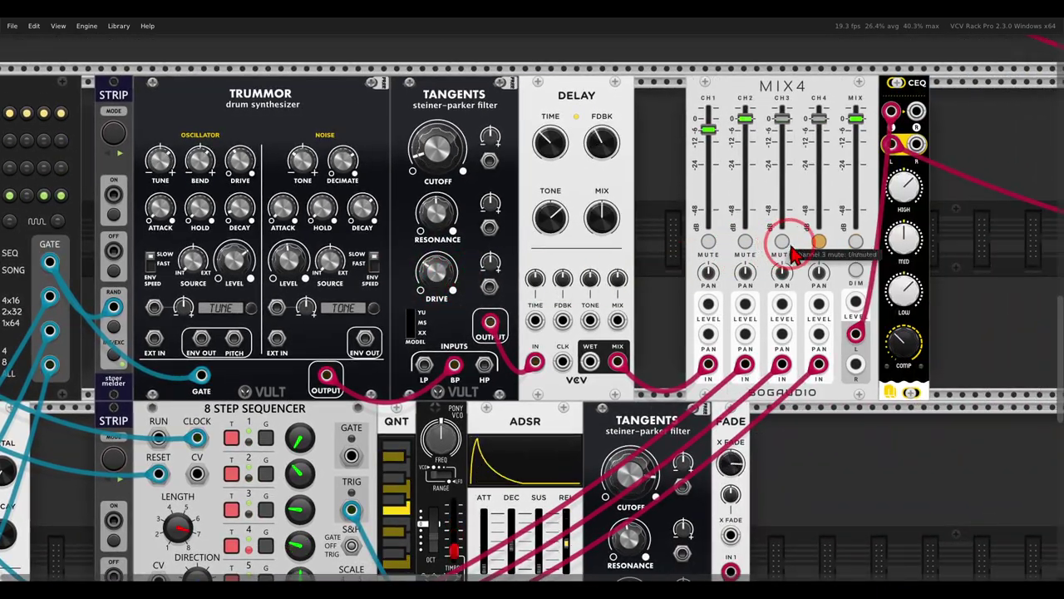
- Unmute channel 4 on the MIX4 mixer
left_click(819, 243)
- Examine the lower-row patch where the second STRIP randomizes parameters of the 8 Step Sequencer and the voice modules beside it
scroll(786, 264, "left", 6)
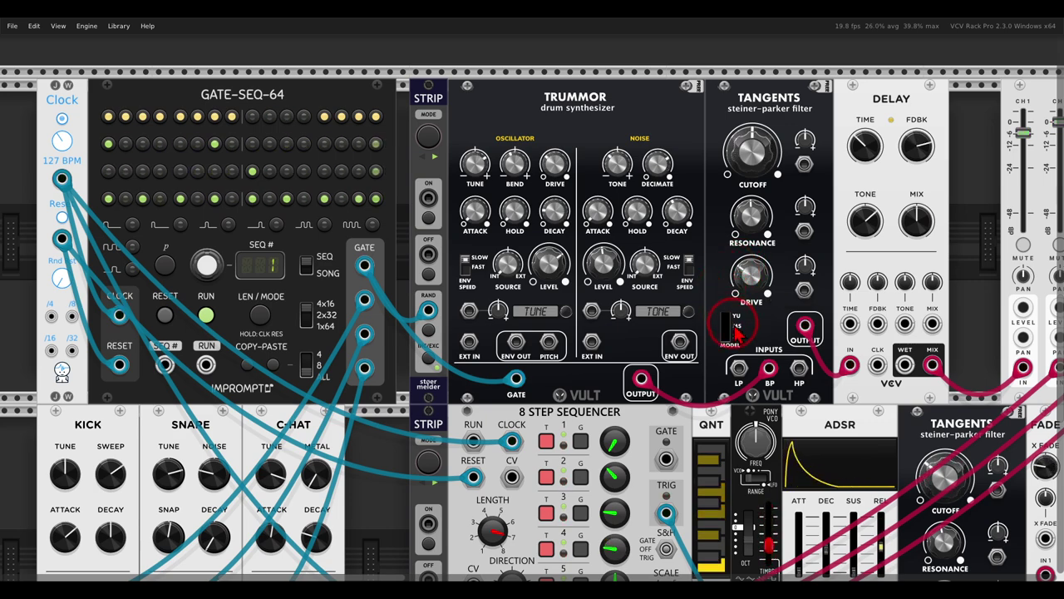
left_click_drag(737, 334, 646, 233)
scroll(646, 234, "down", 4)
scroll(647, 235, "right", 3)
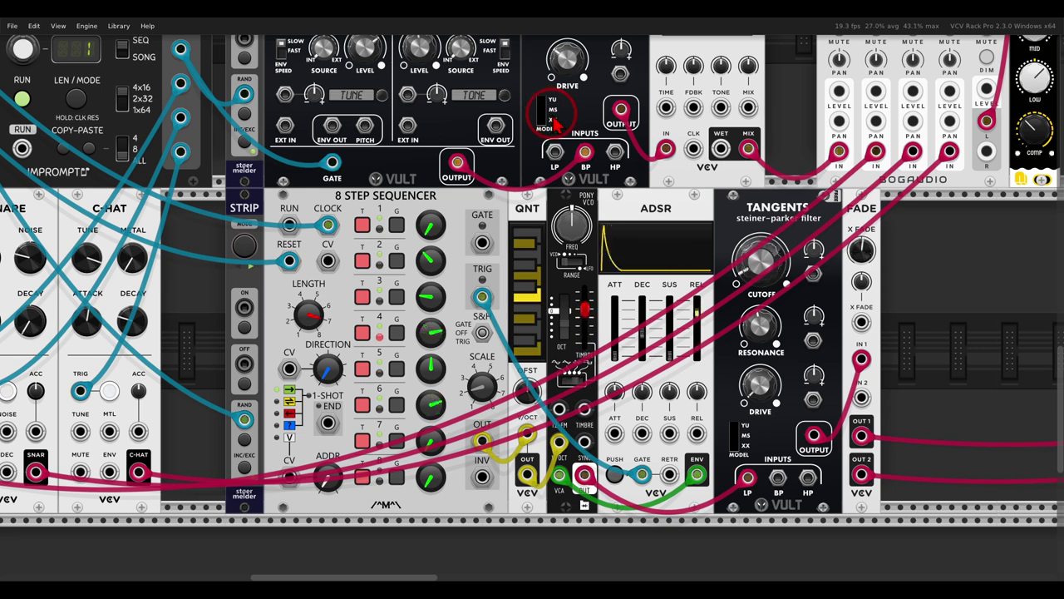
mouse_move(439, 171)
left_mouse_down()
mouse_move(381, 155)
mouse_move(322, 190)
mouse_move(434, 196)
mouse_move(428, 174)
left_mouse_up()
left_click(492, 193)
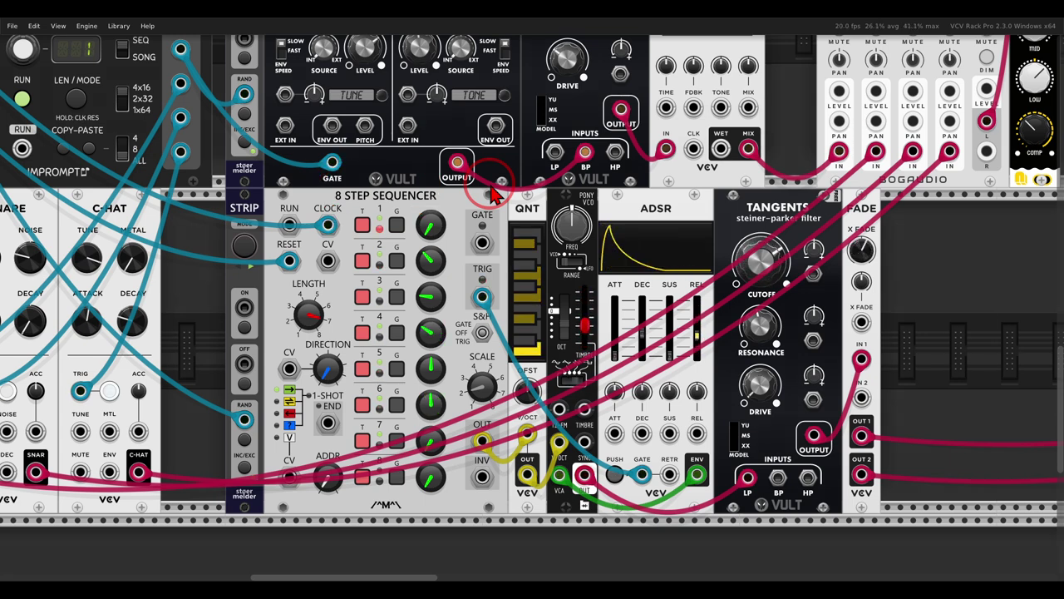
mouse_move(582, 356)
left_mouse_down()
mouse_move(578, 409)
mouse_move(597, 403)
mouse_move(599, 361)
left_mouse_up()
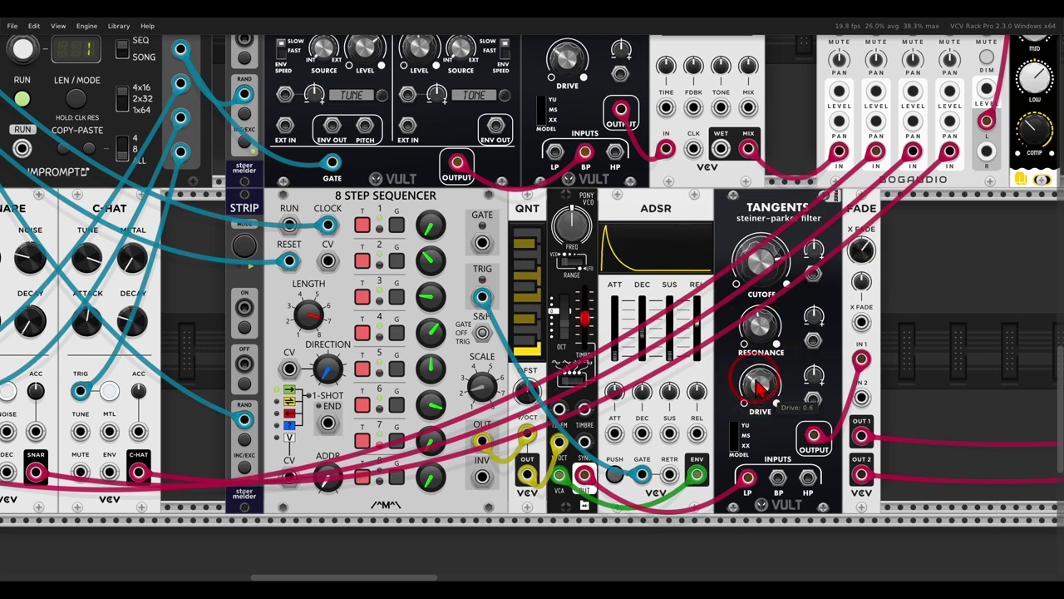
mouse_move(760, 383)
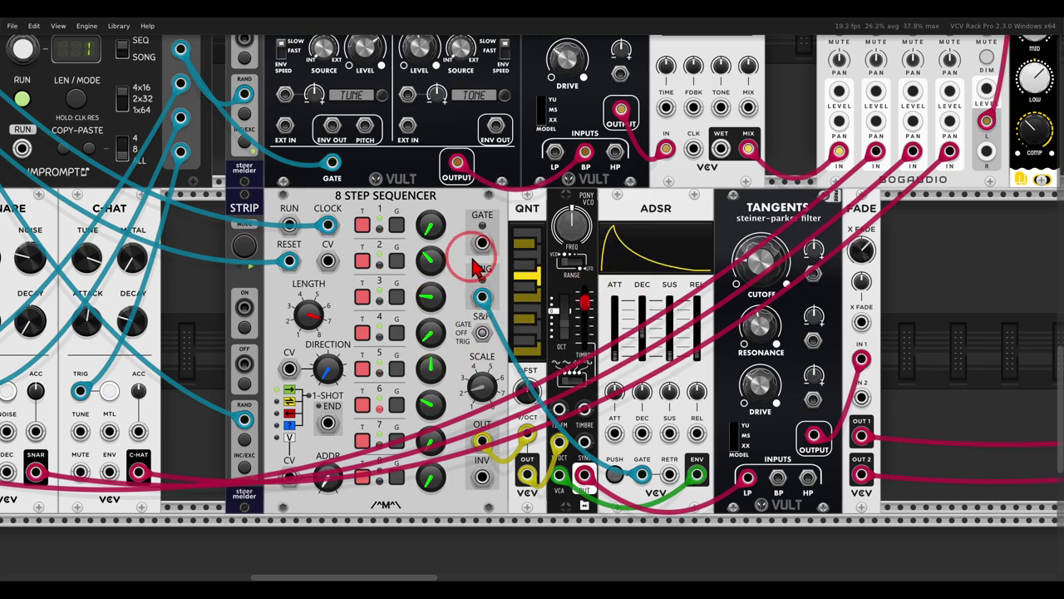
scroll(464, 254, "down", 3)
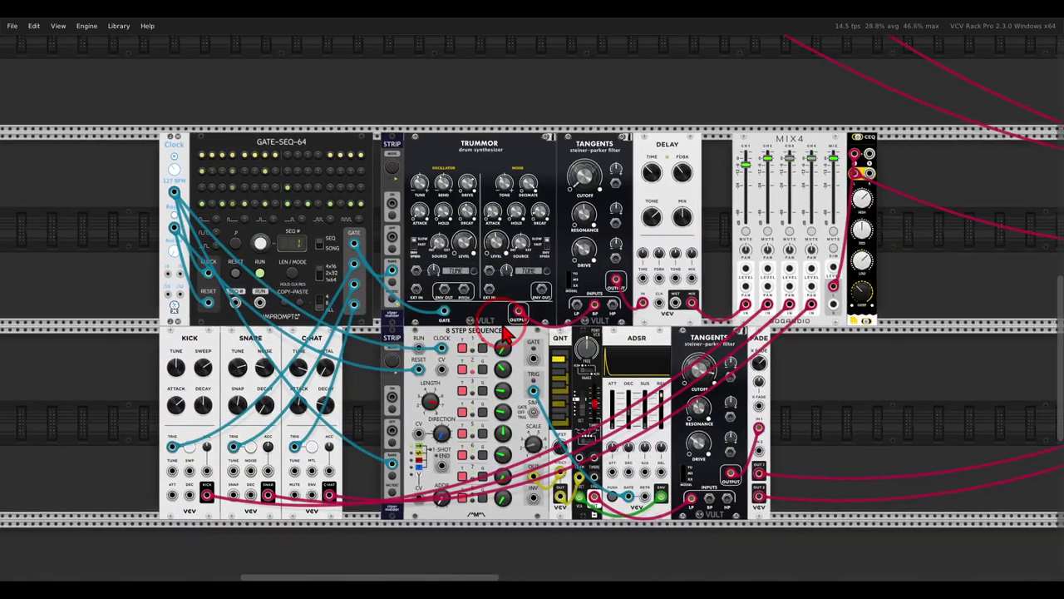